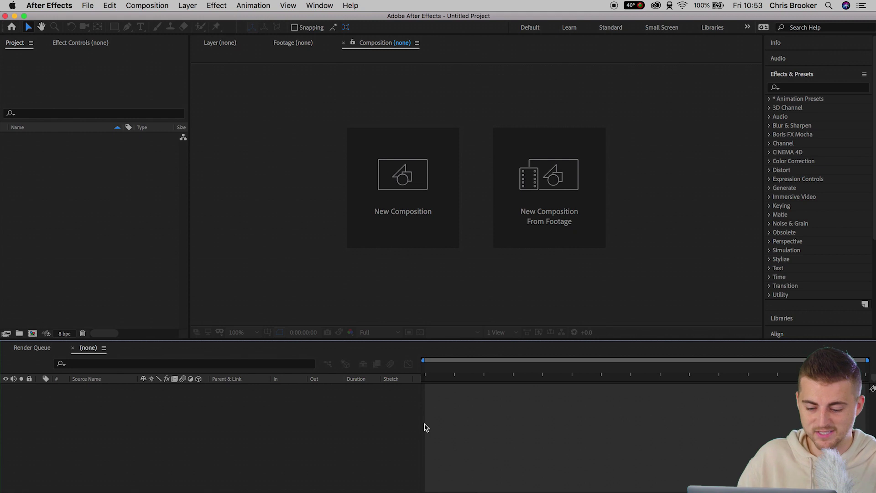
Step: Create a new composition named GIF 1, 1080 × 1080 px, with a 0:00:03:00 duration
left_click(392, 173)
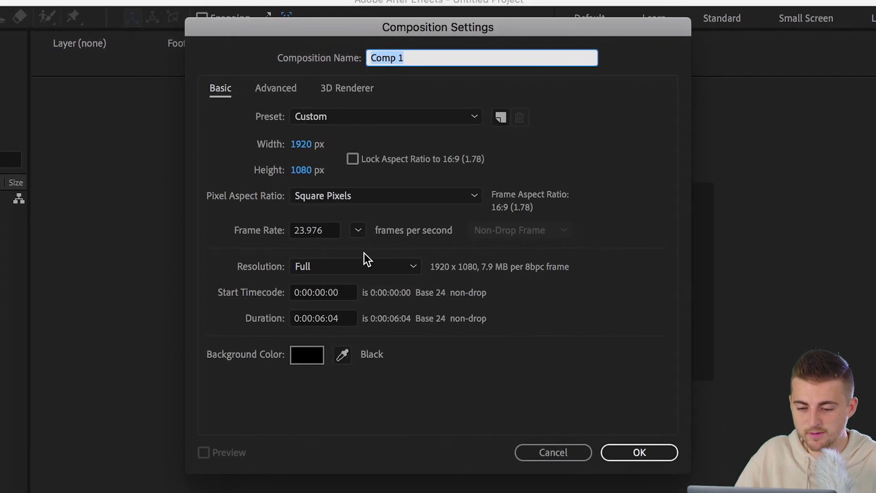
type("GIF")
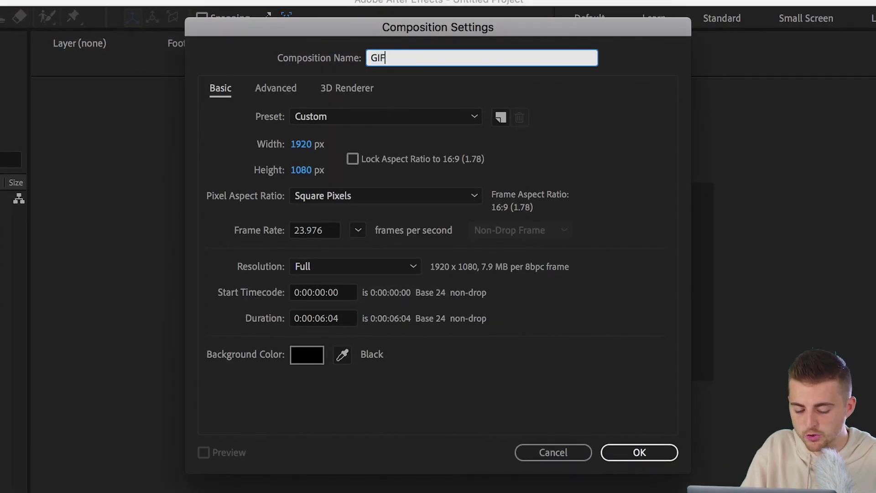
left_click(303, 145)
type("1080")
left_click(301, 169)
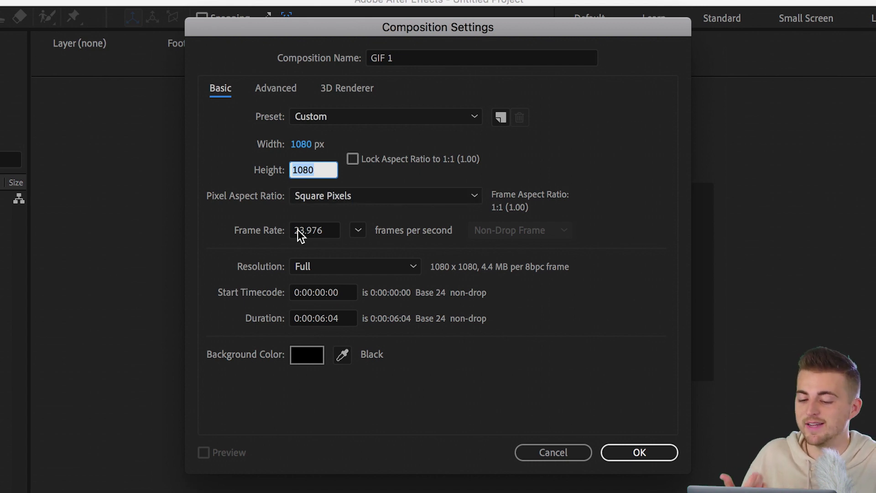
left_click(324, 320)
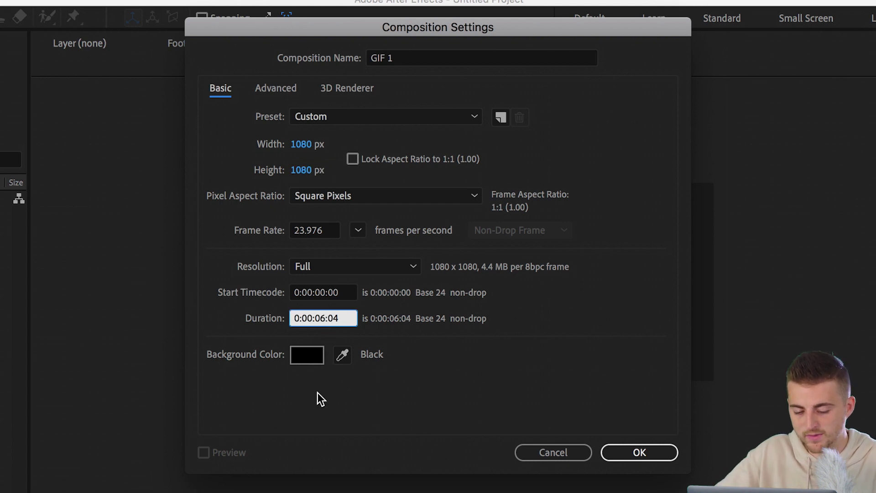
key("BackSpace")
type("3")
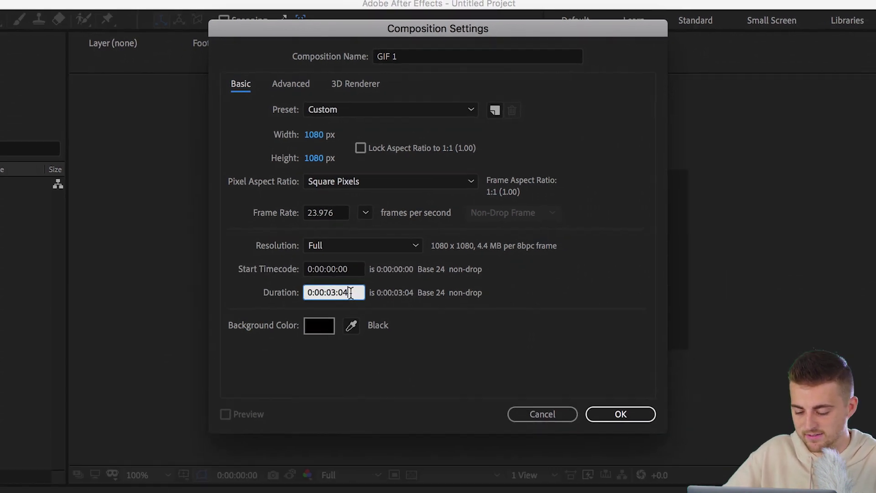
key("BackSpace")
type("0")
key("Return")
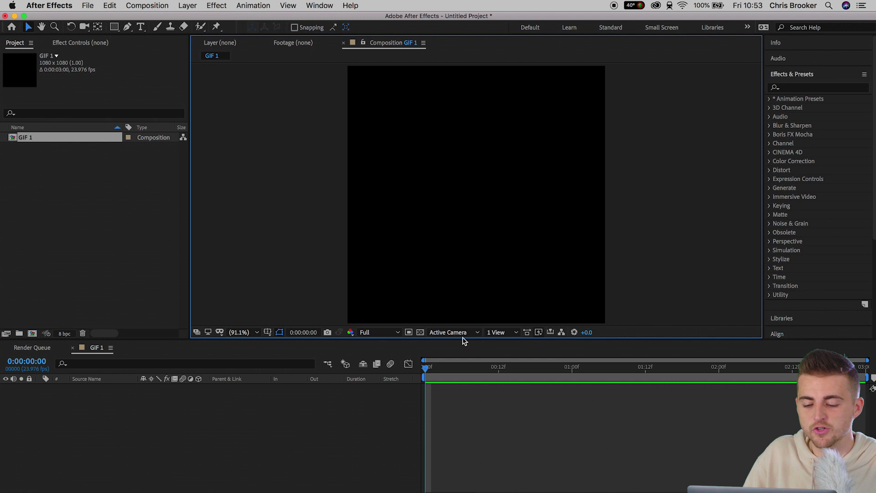
Step: Add a text layer reading SUBSCRIBE in the composition
left_click_drag(455, 340, 456, 375)
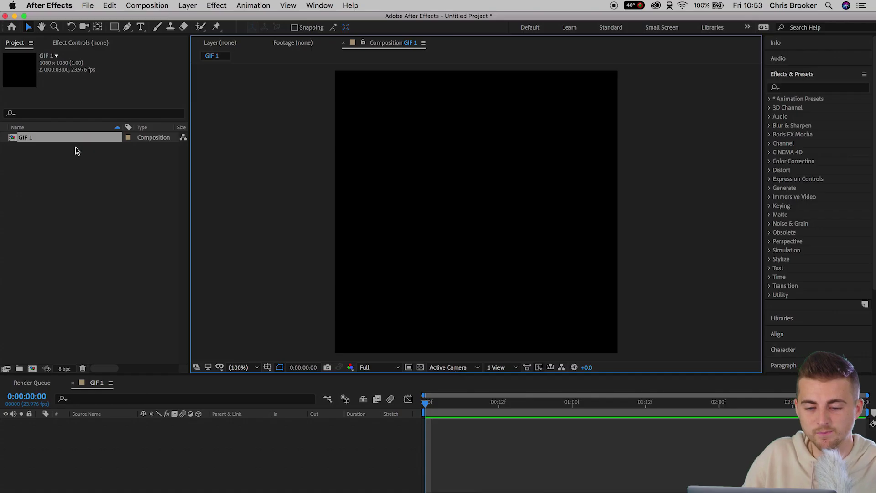
left_click(141, 26)
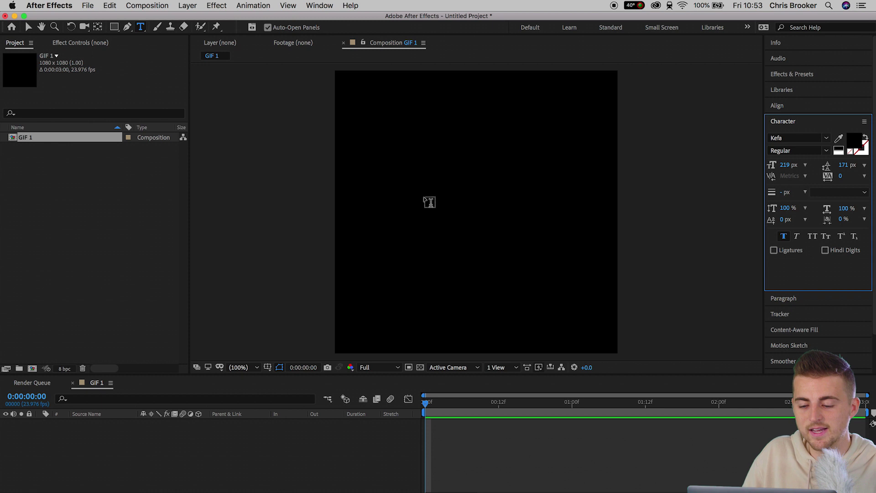
left_click(424, 195)
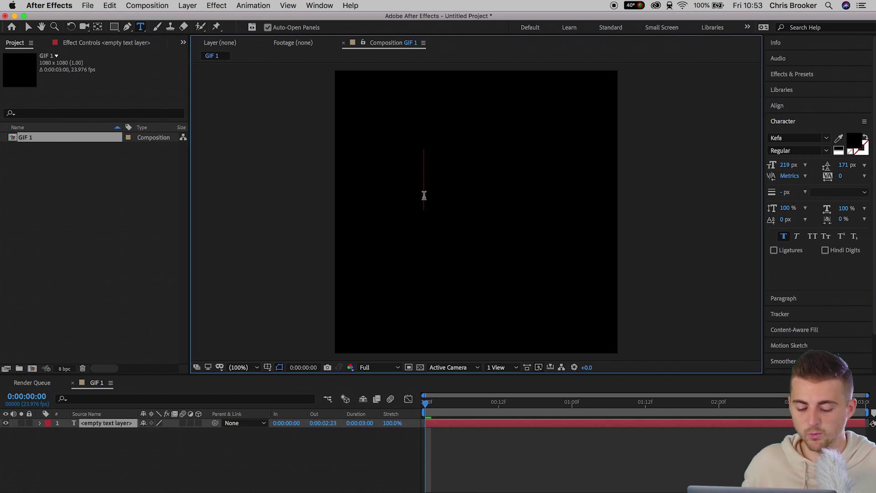
type("SUBSCRIBE")
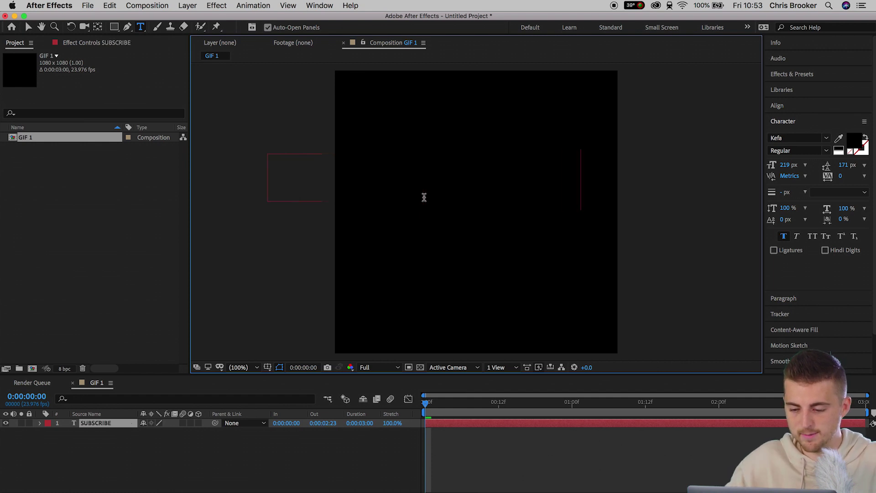
Step: Style the text red (ff0000) in Avenir Light at 144 px
key("super+a")
left_click(852, 139)
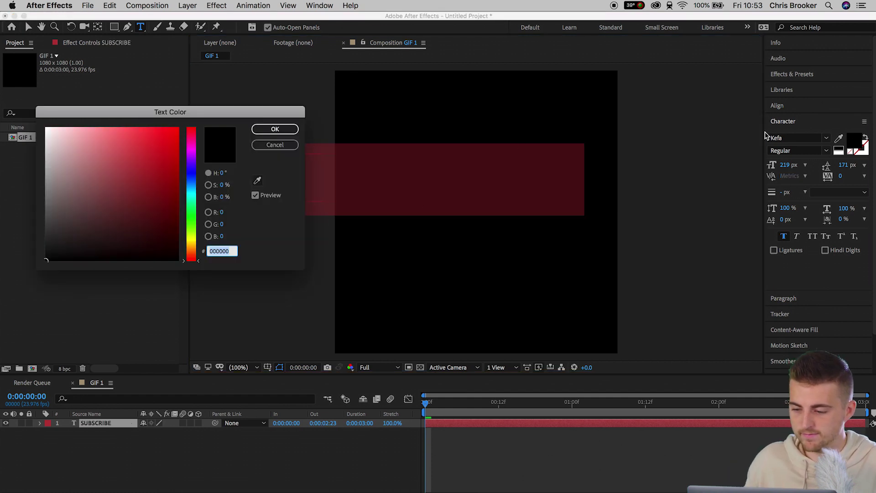
type("ff0000")
key("Return")
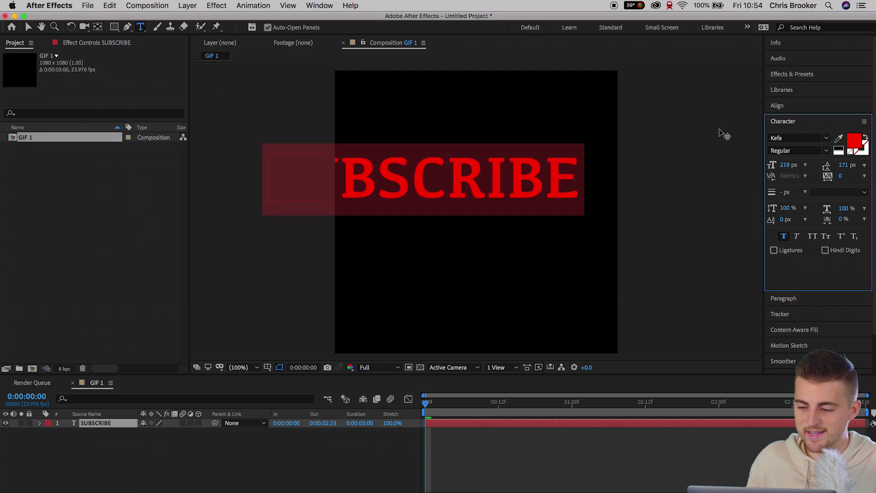
left_click(794, 138)
type("aven")
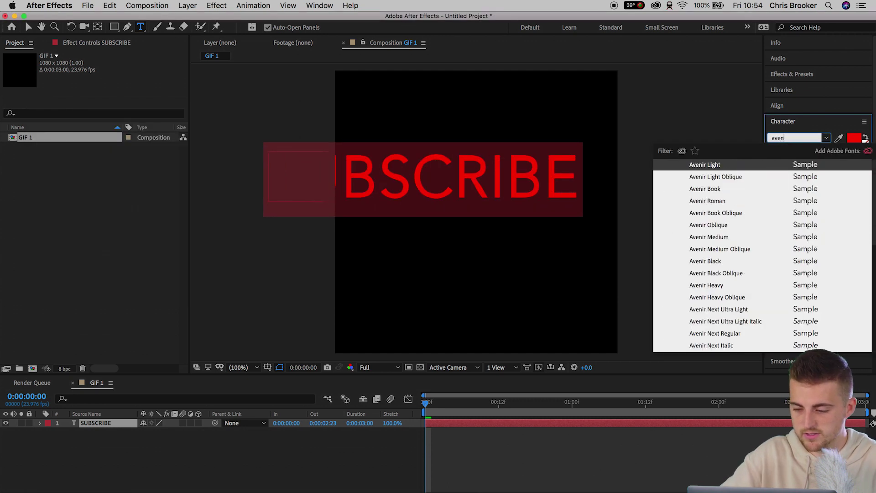
key("Return")
left_click_drag(782, 166, 758, 179)
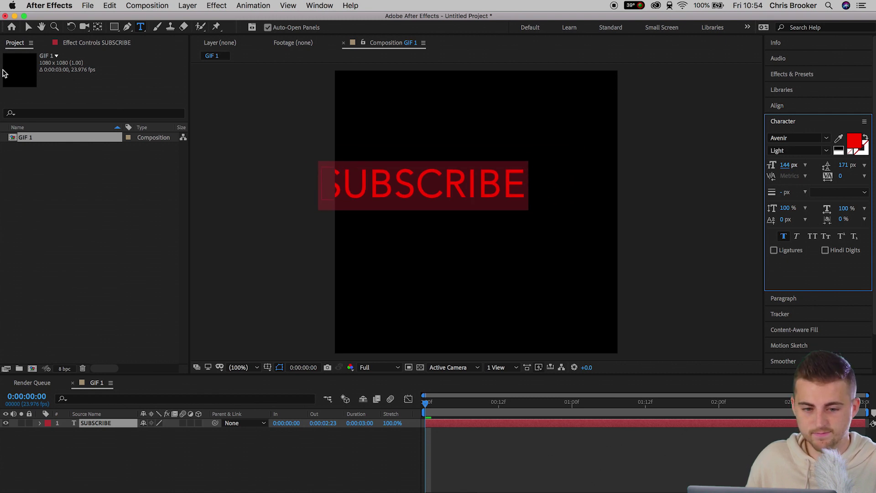
Step: Centre the SUBSCRIBE layer using the Proportional Grid, then hide the grid
left_click(27, 26)
left_click(279, 368)
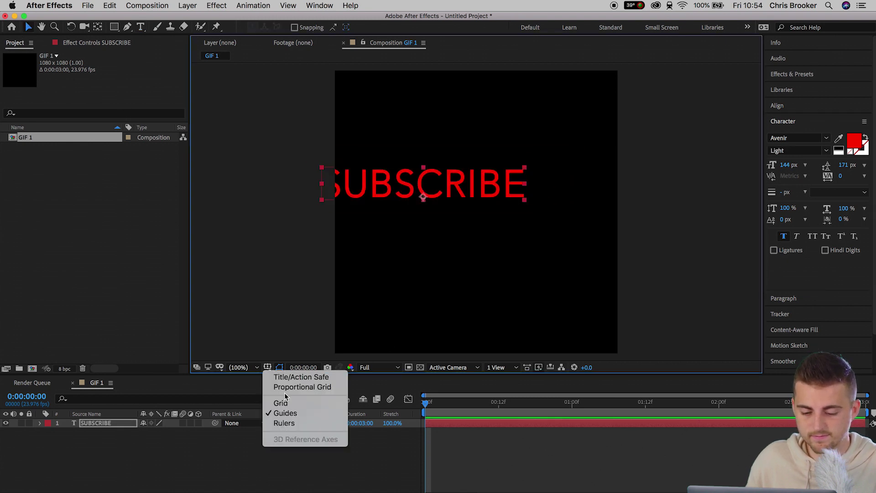
left_click(291, 387)
left_click_drag(492, 199, 558, 236)
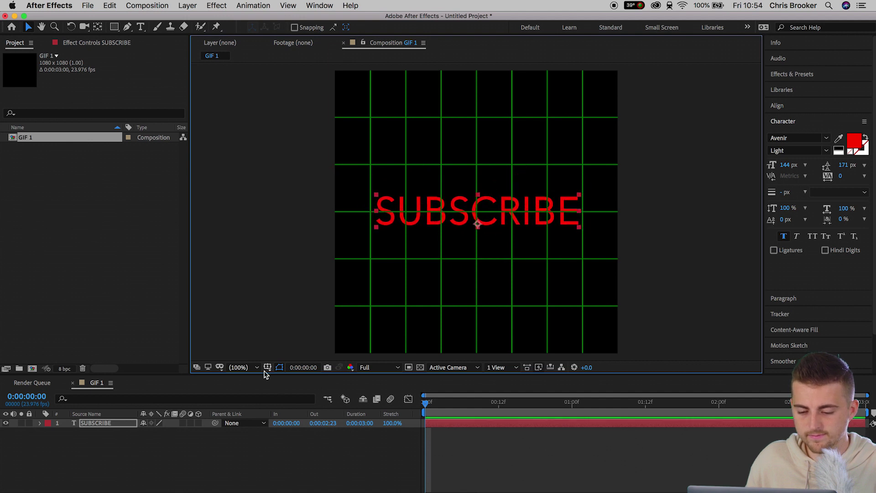
left_click(280, 367)
left_click(292, 387)
left_click(802, 78)
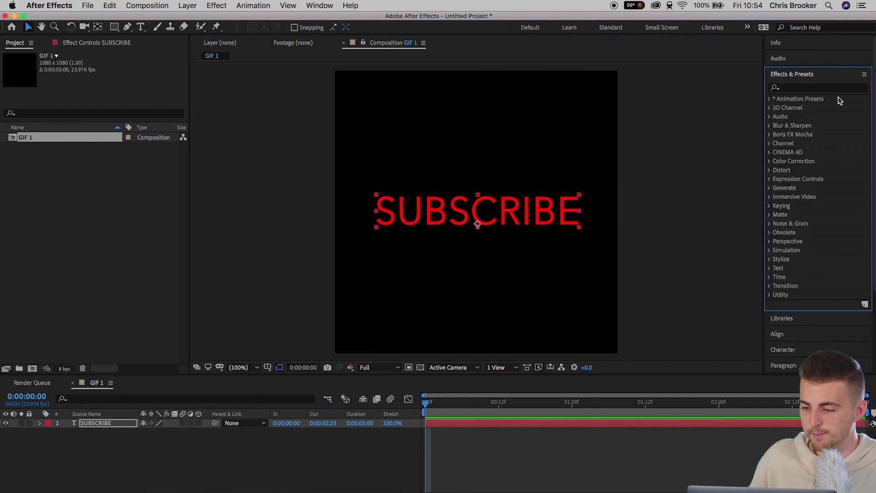
Step: Apply the Bloom Flower preset from Animation Presets > Text > Curves and Spins to SUBSCRIBE
left_click(770, 100)
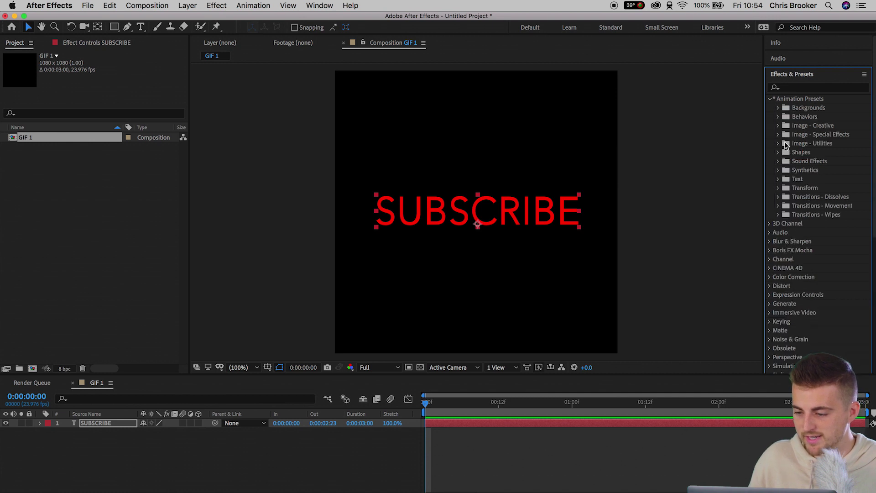
left_click(778, 179)
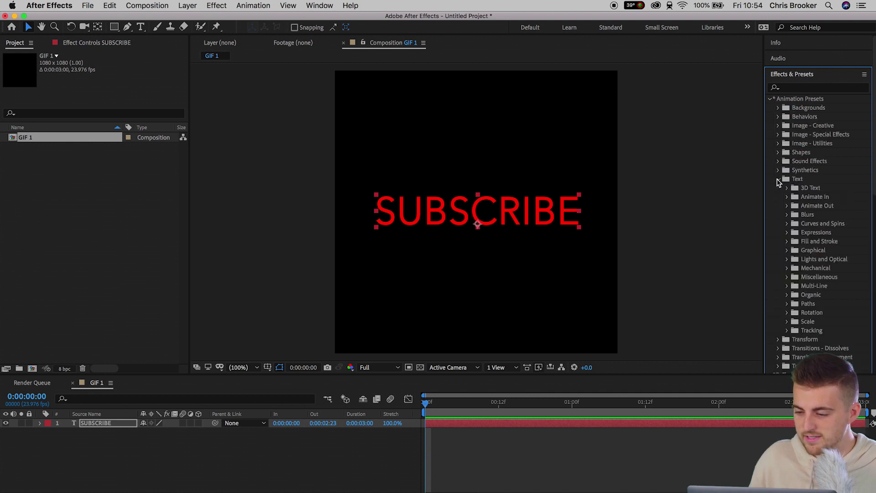
scroll(803, 233, "down", 3)
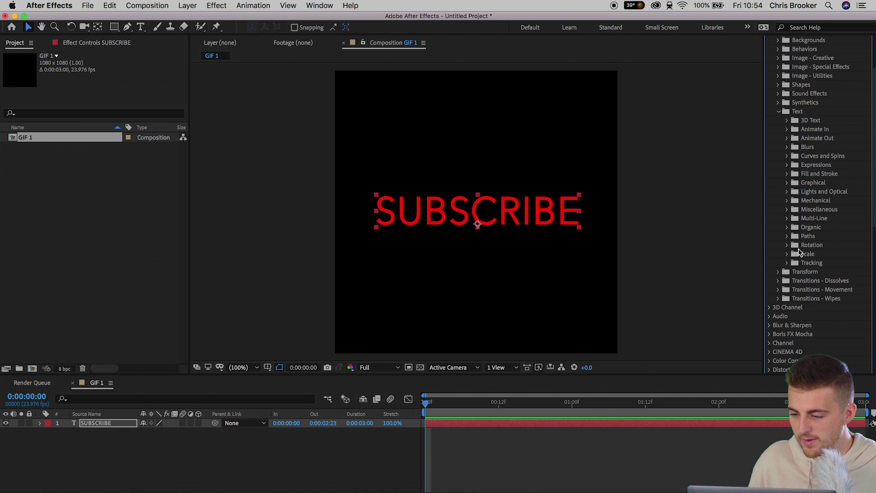
left_click(787, 156)
left_click(825, 183)
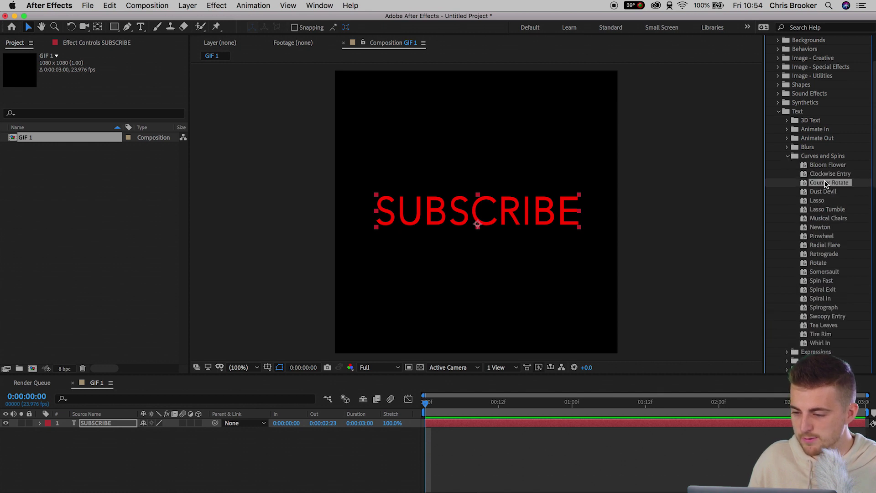
left_click_drag(823, 169, 476, 226)
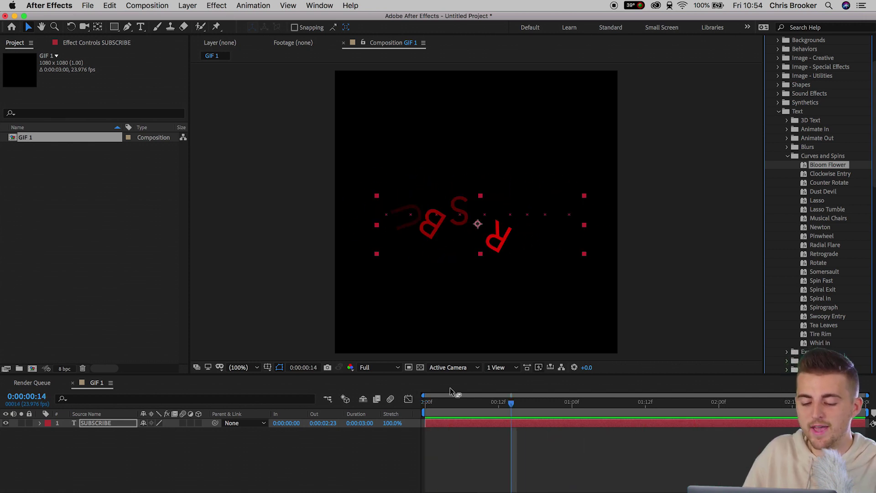
Step: Turn on the transparency grid and preview the Bloom Flower animation
left_click(420, 367)
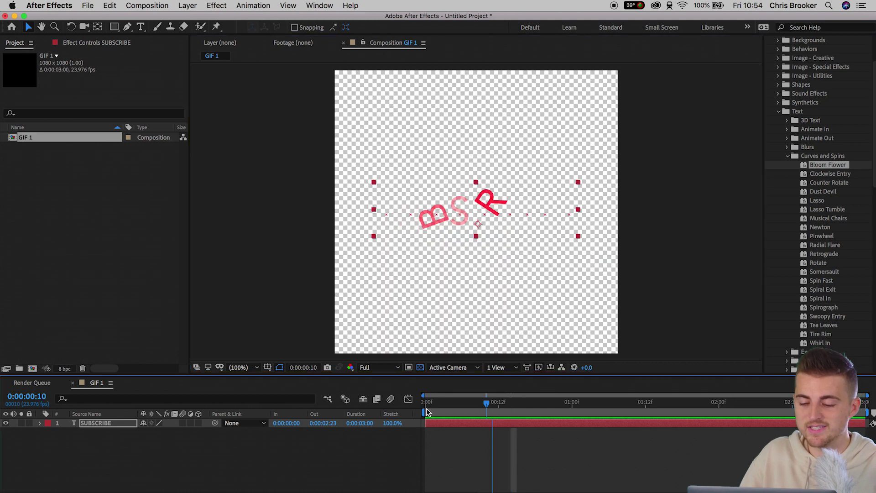
key("space")
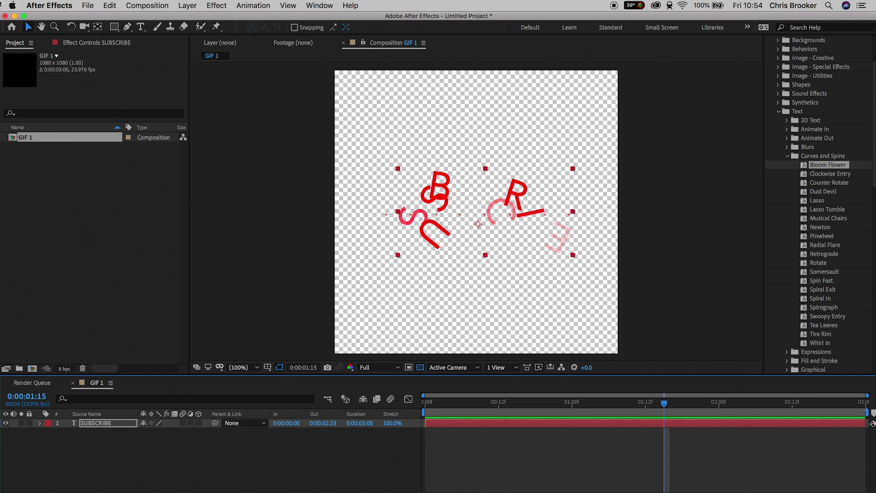
left_click(157, 6)
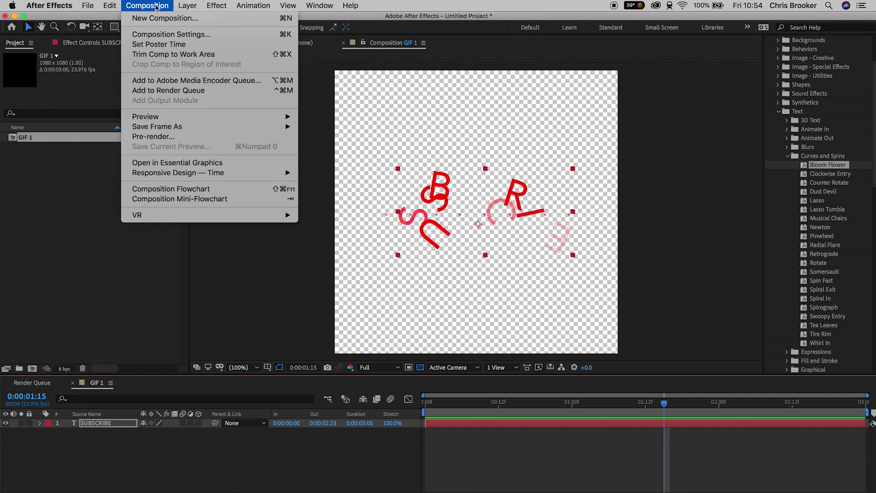
Step: Add GIF 1 to the render queue, keeping the default render settings
left_click(174, 90)
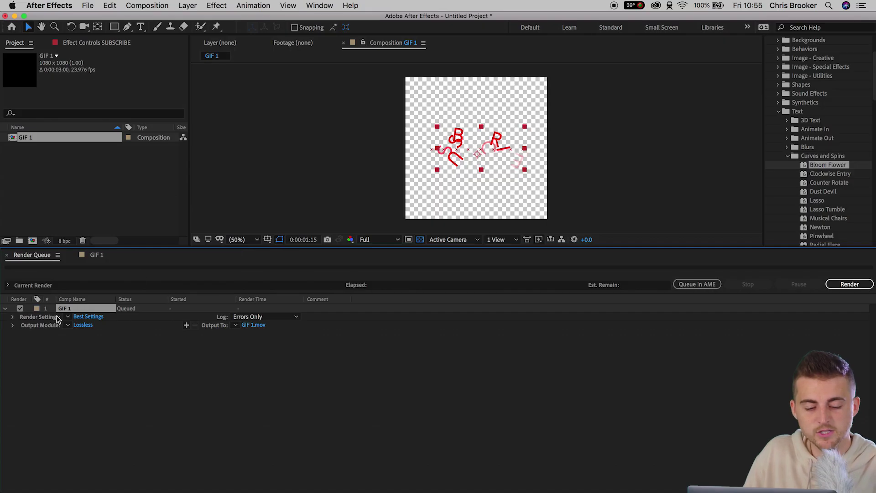
left_click(87, 317)
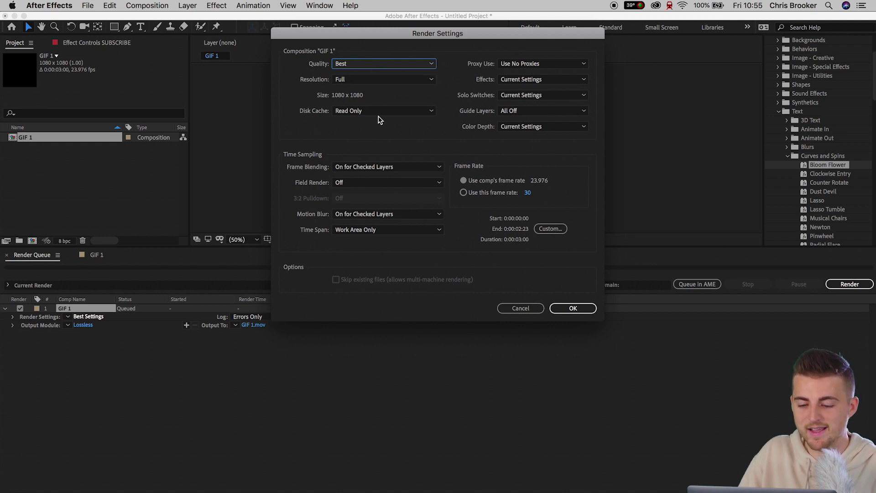
left_click(568, 310)
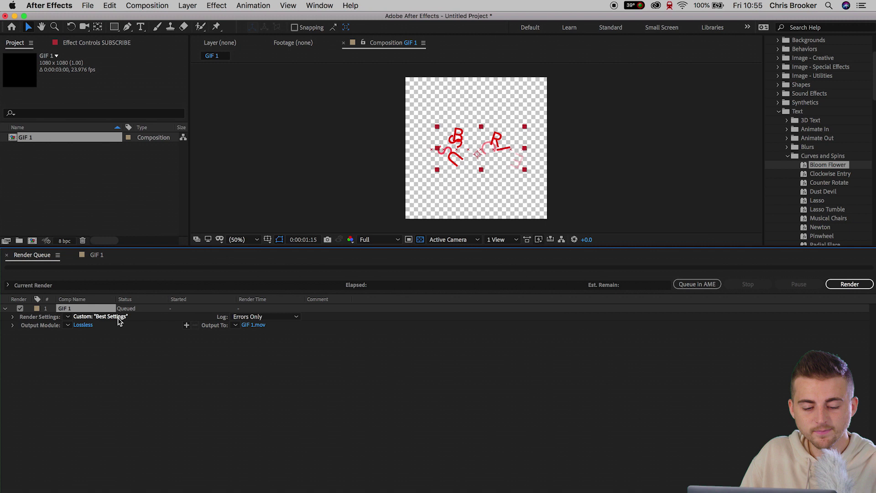
Step: Set the output module to QuickTime with RGB + Alpha channels at Millions of Colors+
left_click(85, 326)
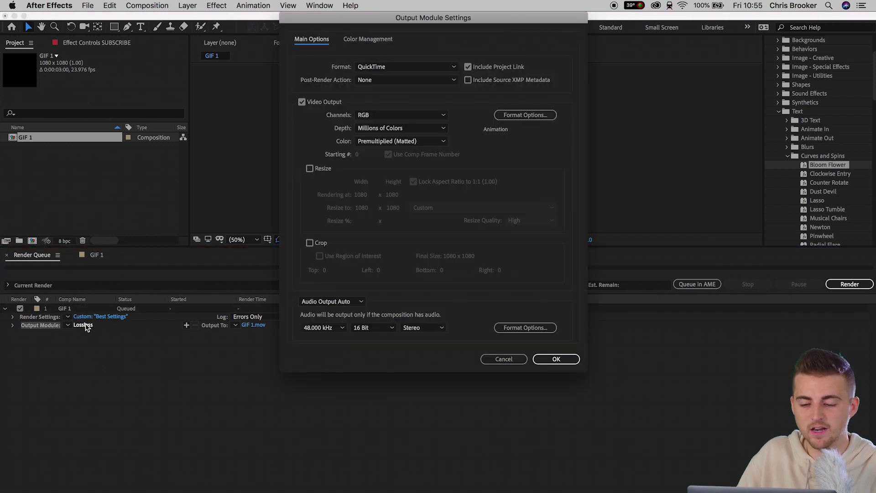
left_click(376, 71)
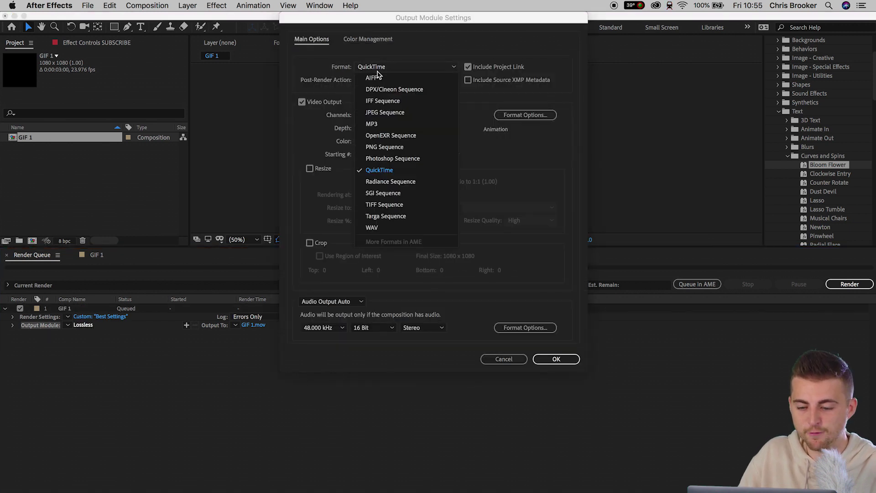
left_click(406, 170)
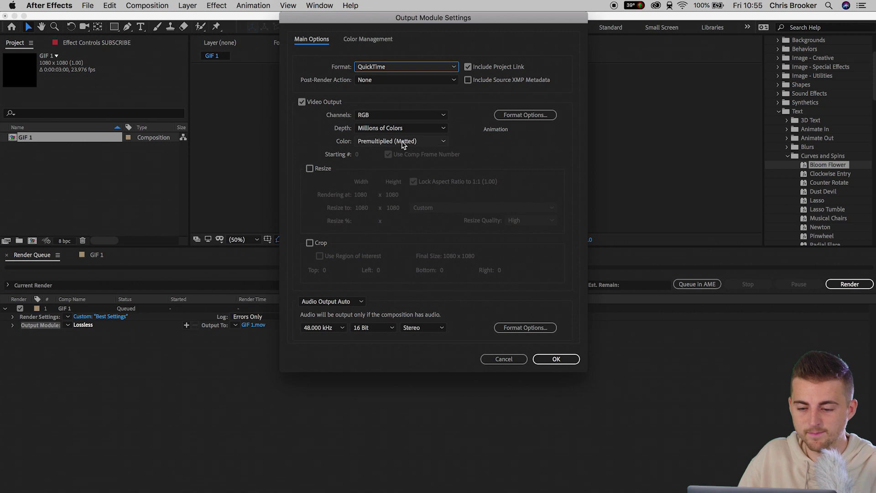
left_click(393, 114)
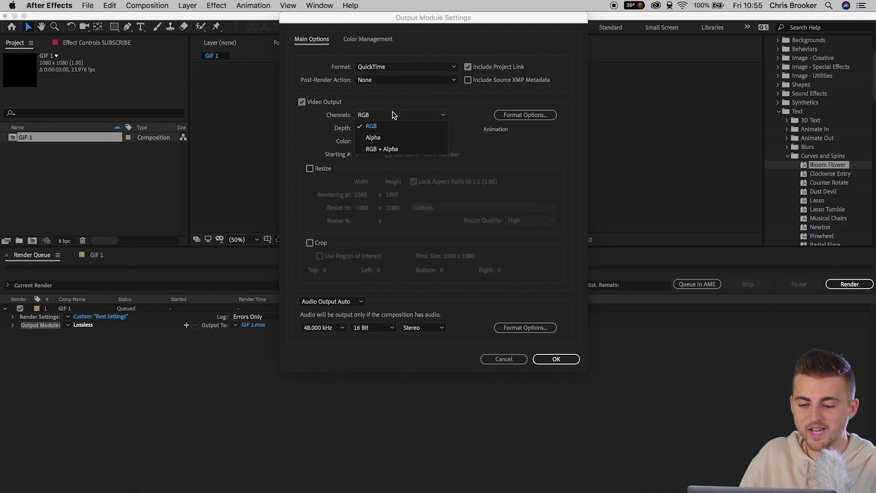
left_click(385, 149)
left_click(393, 128)
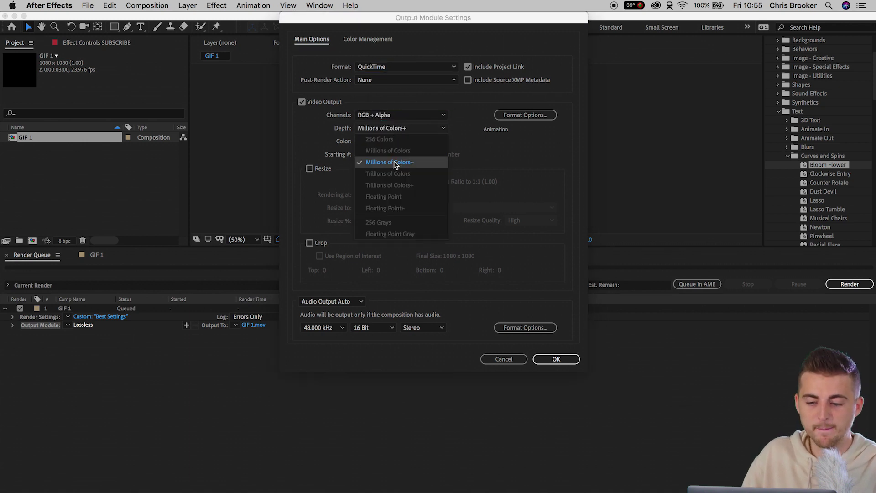
left_click(390, 162)
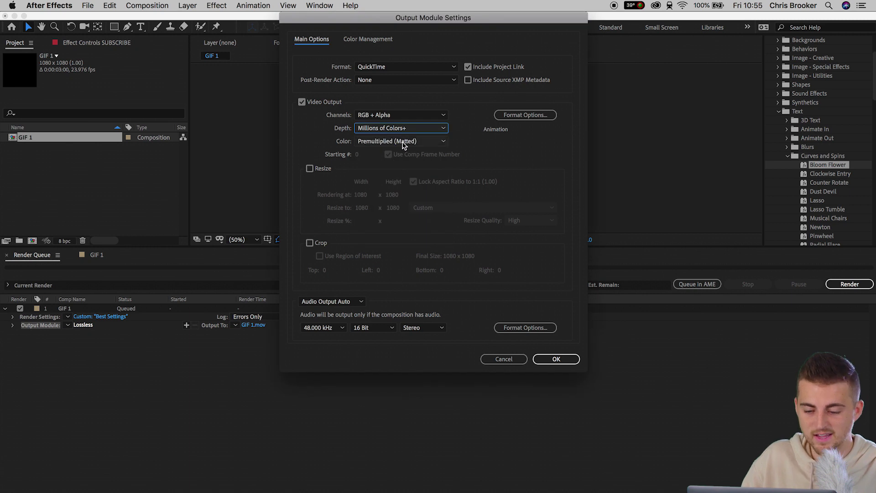
left_click(563, 360)
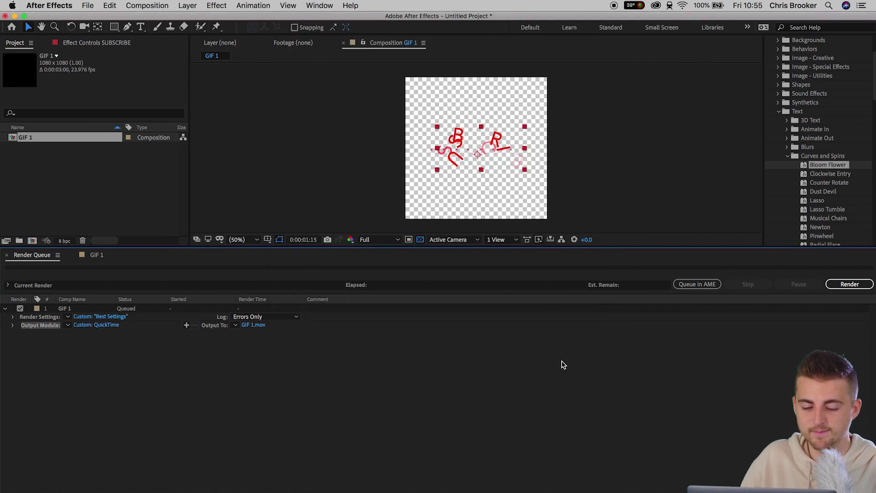
Step: Render the composition to the output file GIF 1.mov
left_click(254, 326)
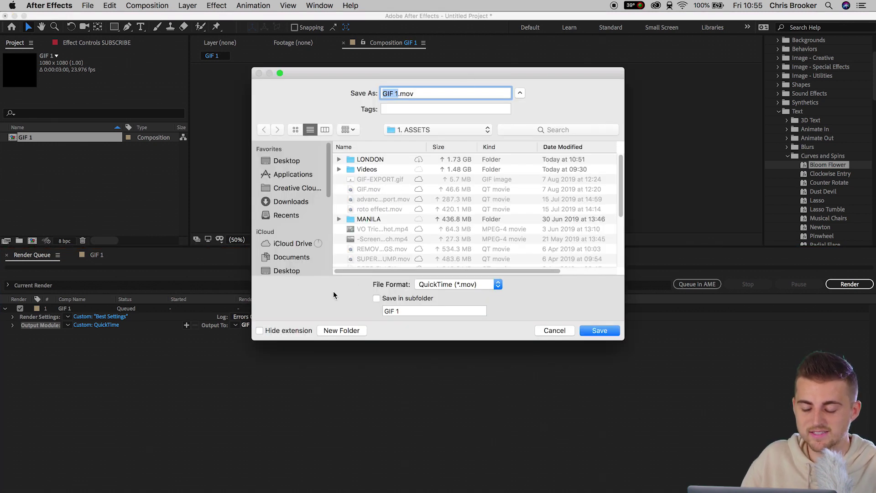
key("Return")
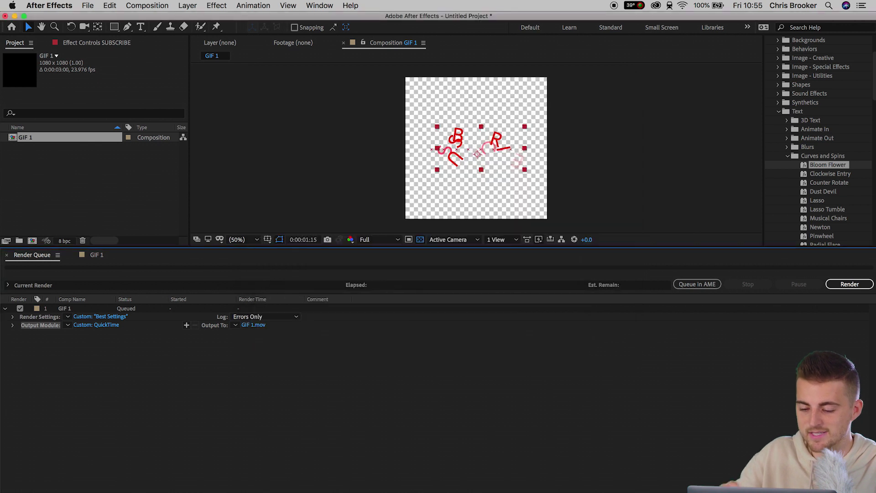
left_click(849, 284)
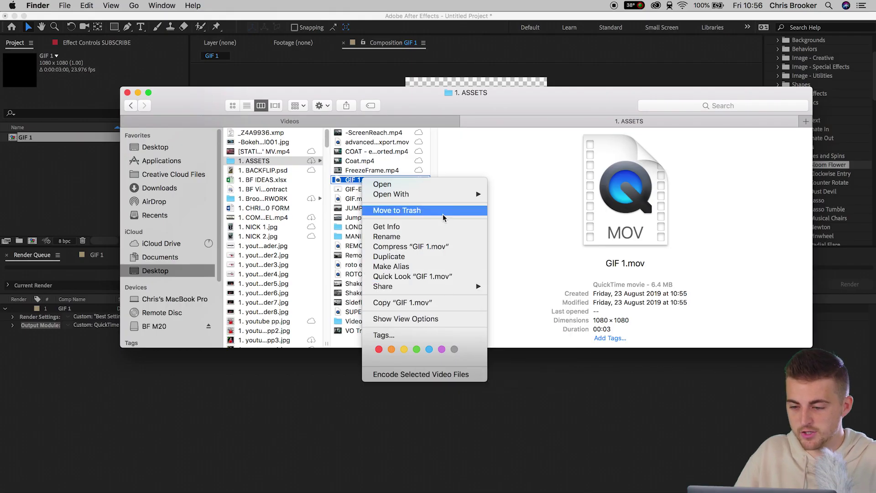
Step: Open GIF 1.mov with Adobe Photoshop CC 2018 through Open With > Other
mouse_move(443, 197)
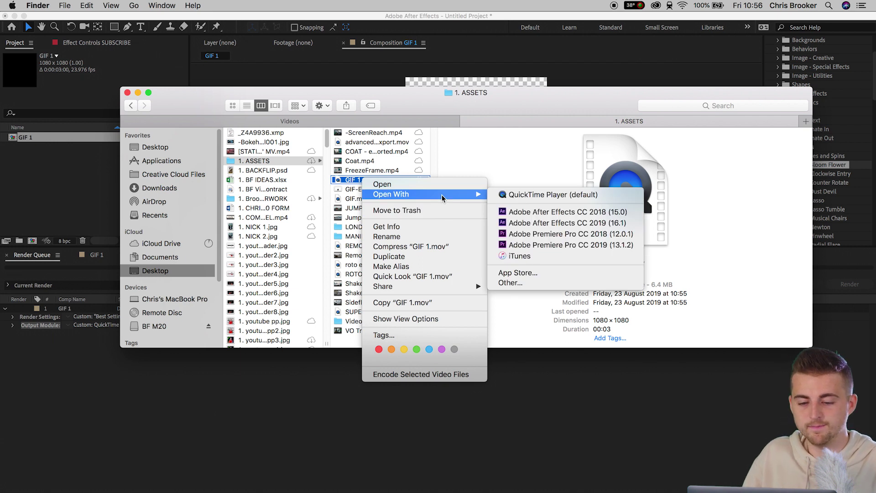
left_click(527, 283)
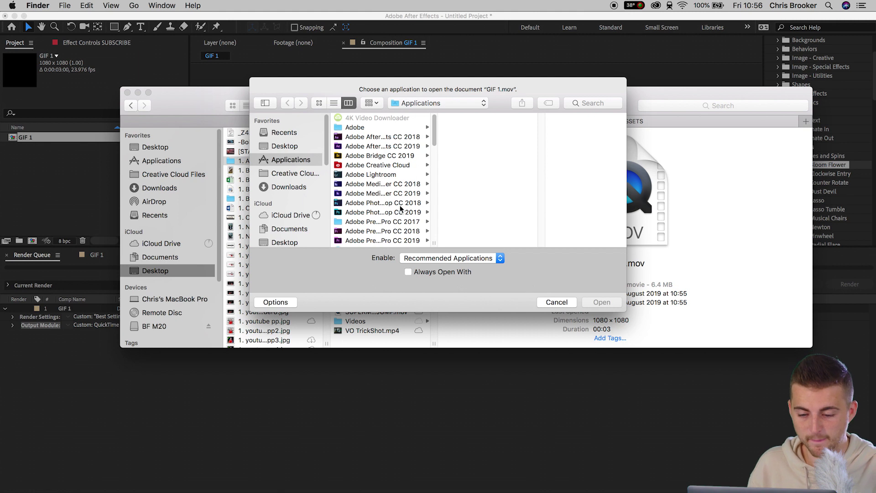
left_click(402, 204)
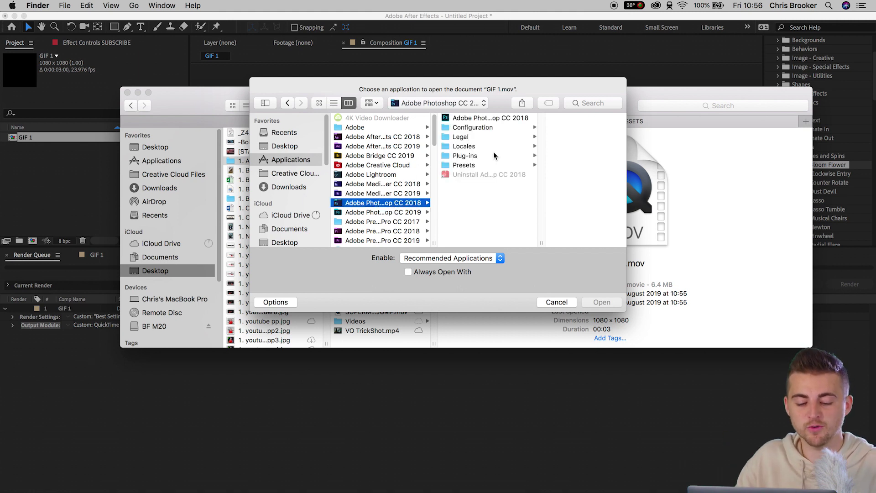
left_click(490, 118)
left_click(606, 345)
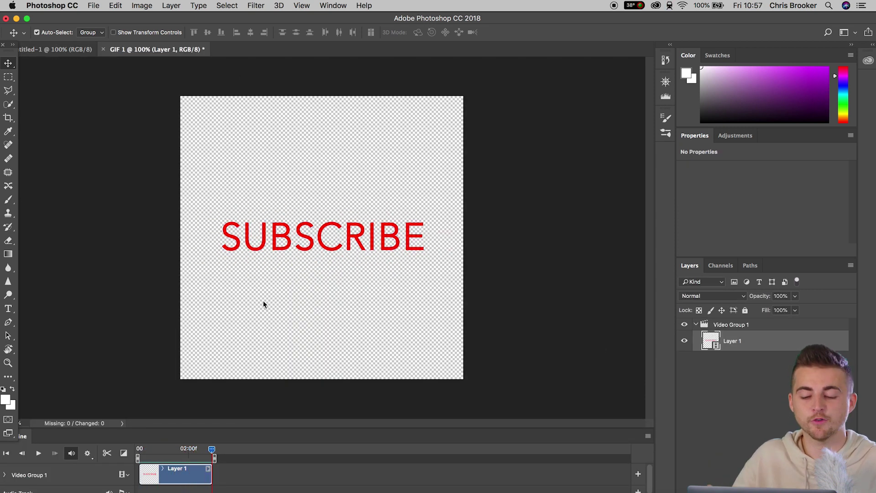
Step: Open File > Export > Save for Web (Legacy)
left_click(89, 5)
mouse_move(194, 140)
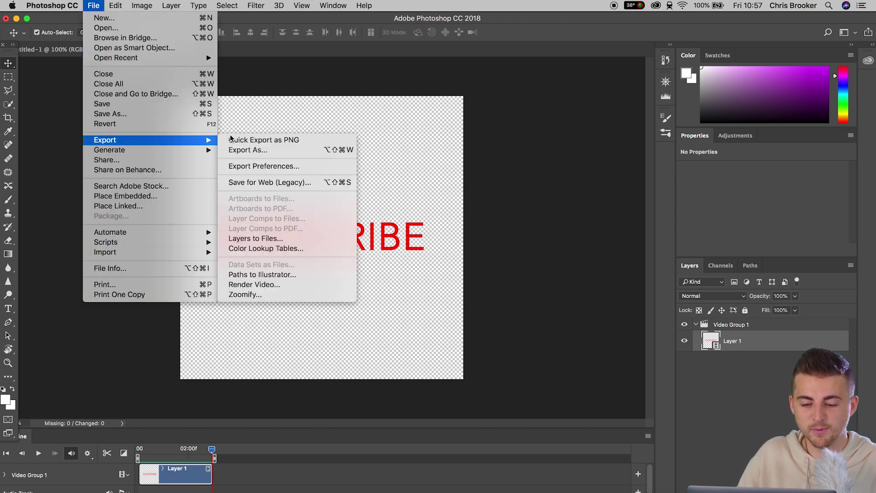
left_click(288, 182)
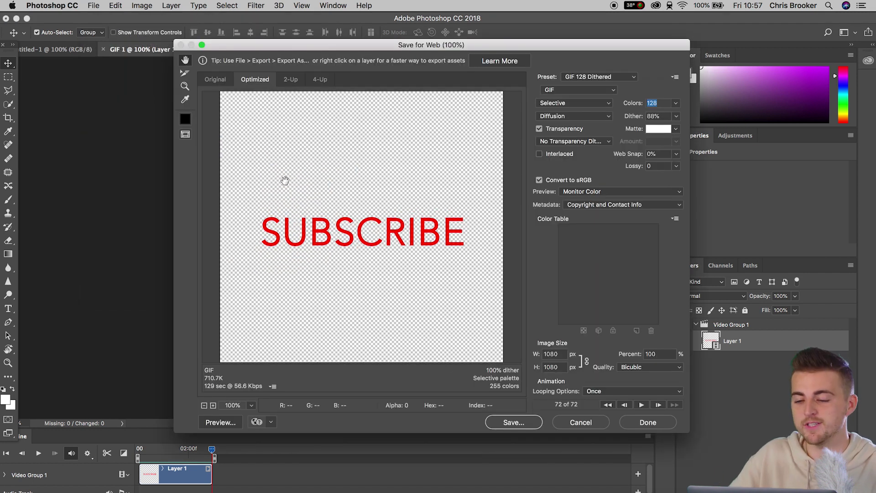
Step: Keep the GIF 128 Dithered preset: GIF format, Selective, Diffusion, with Transparency on
left_click(584, 76)
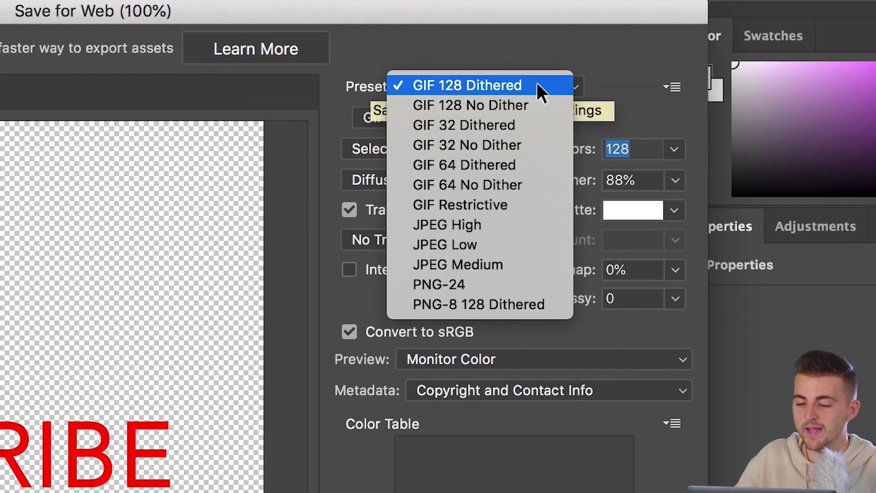
left_click(616, 76)
left_click(358, 117)
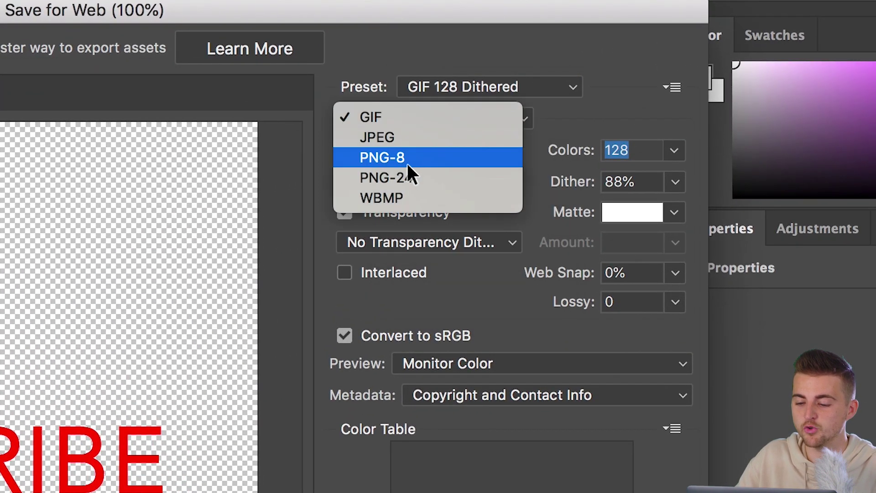
left_click(412, 116)
left_click(392, 140)
left_click(451, 143)
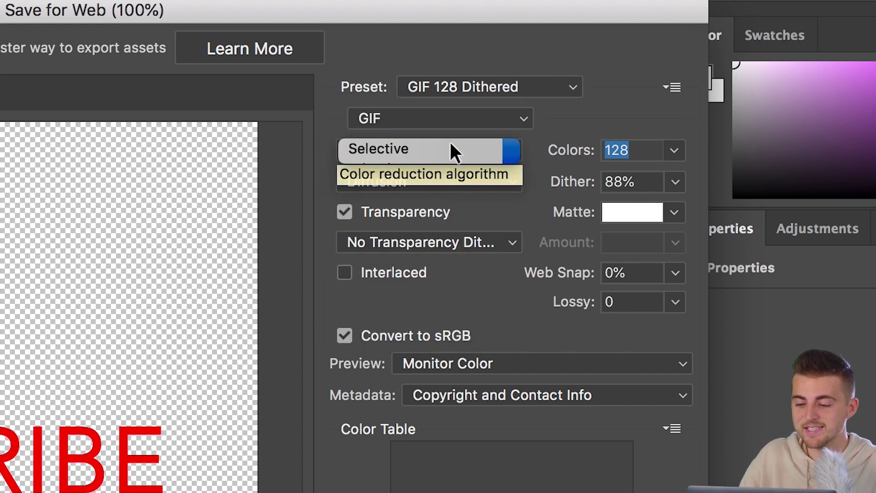
left_click(472, 181)
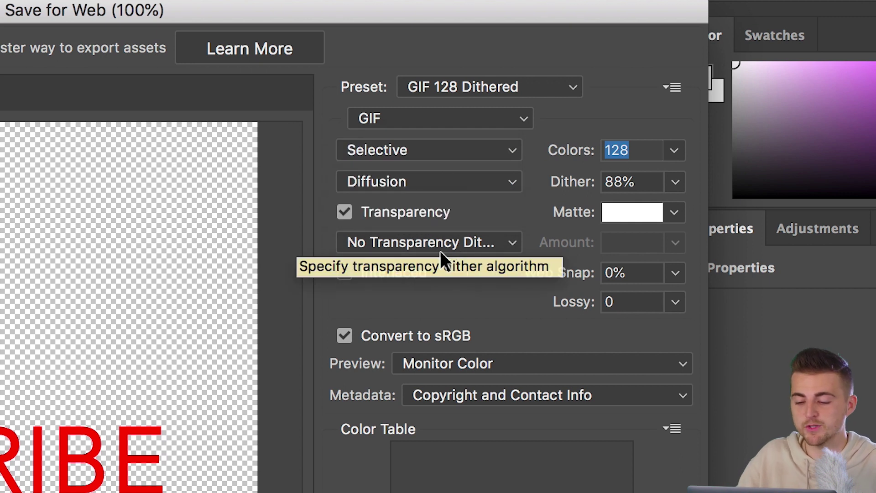
left_click(345, 212)
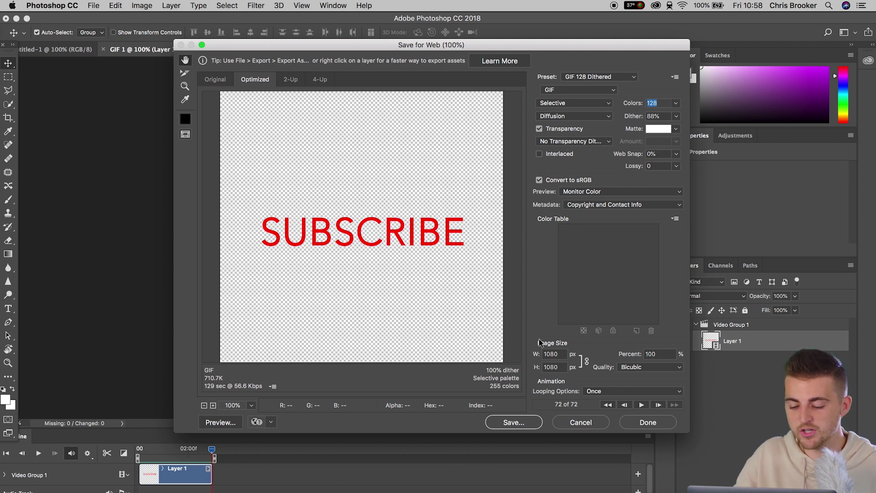
Step: Save the export from Save for Web as GIF-1.gif in 1. ASSETS
left_click(527, 425)
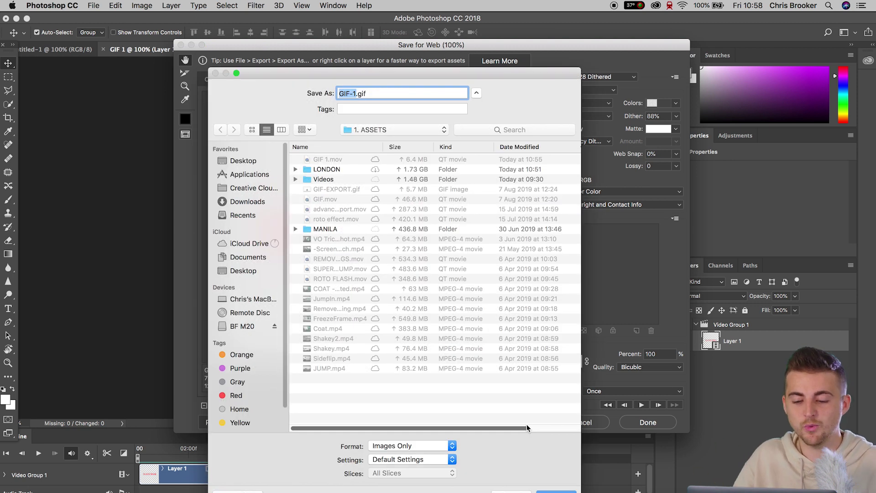
key("Right")
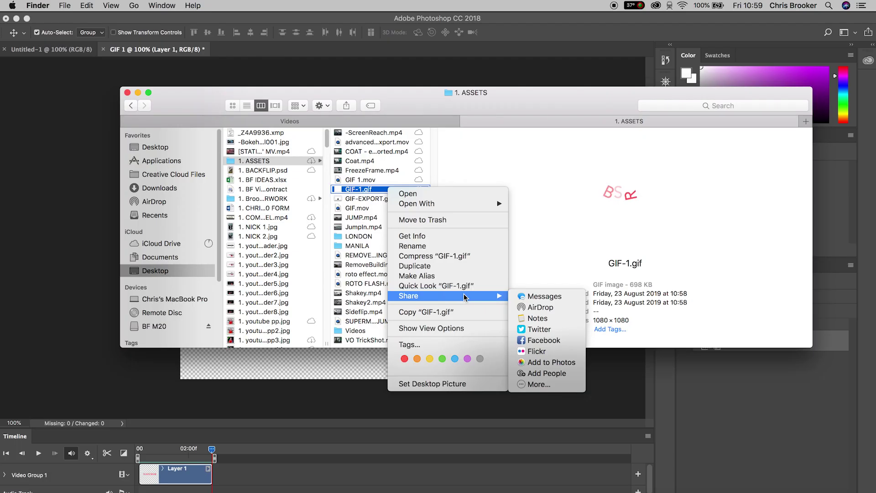
Step: AirDrop GIF-1.gif from Finder to the iPhone
left_click(552, 309)
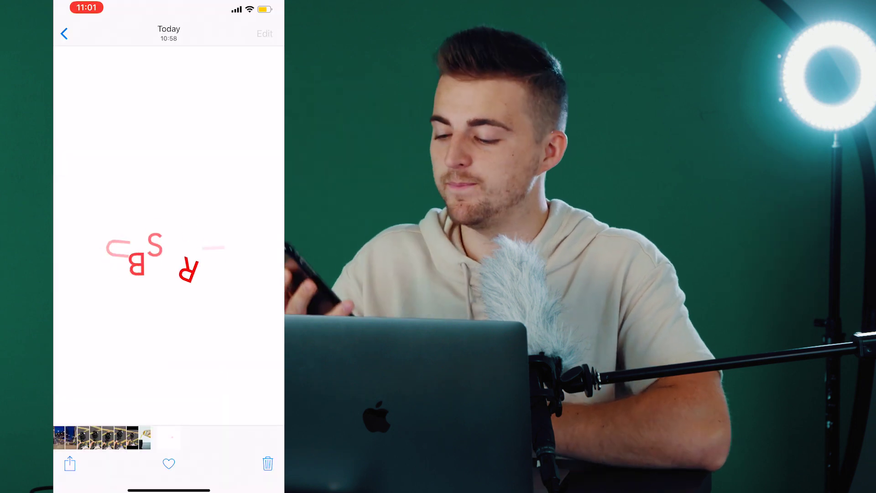
Step: Copy the GIF from Photos and capture a background photo in the Instagram story camera
left_click(70, 463)
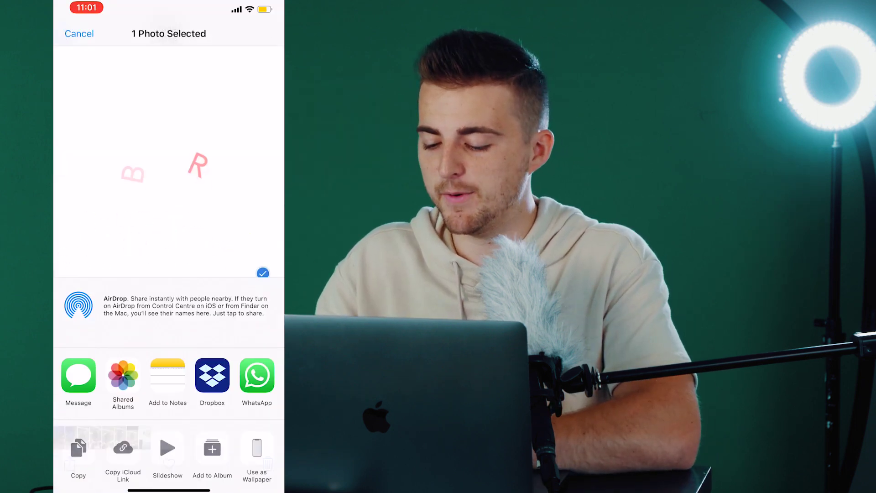
left_click(79, 34)
left_click_drag(169, 490, 169, 319)
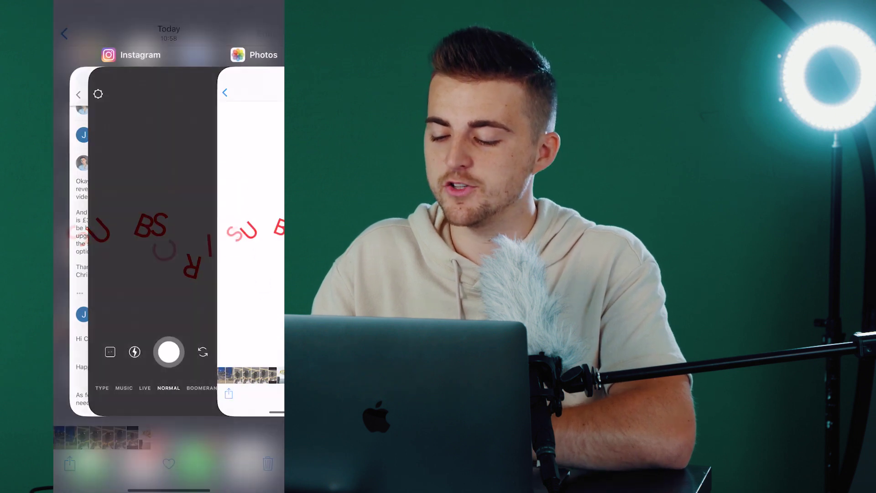
left_click(173, 237)
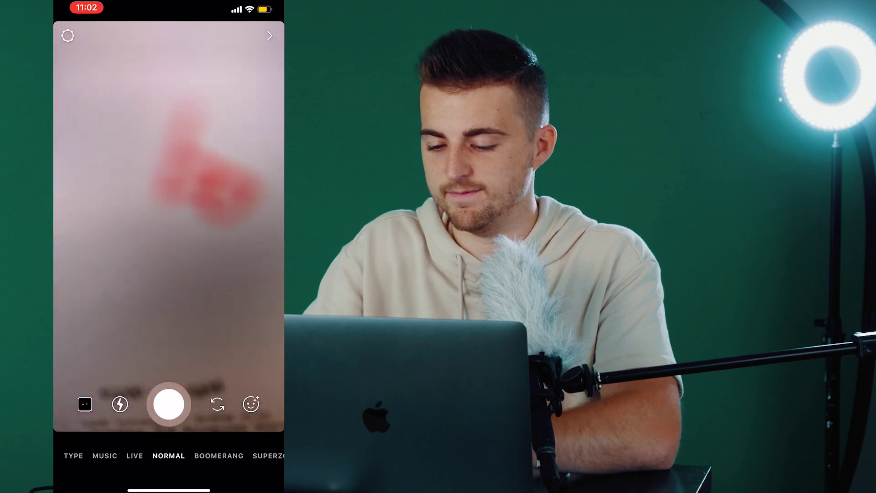
left_click(168, 403)
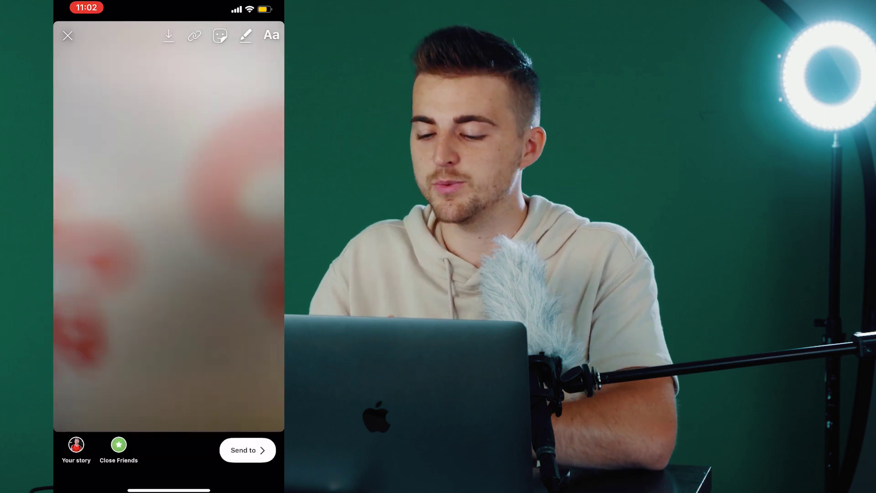
Step: Paste the SUBSCRIBE GIF into the story and move it near the top
left_click(272, 35)
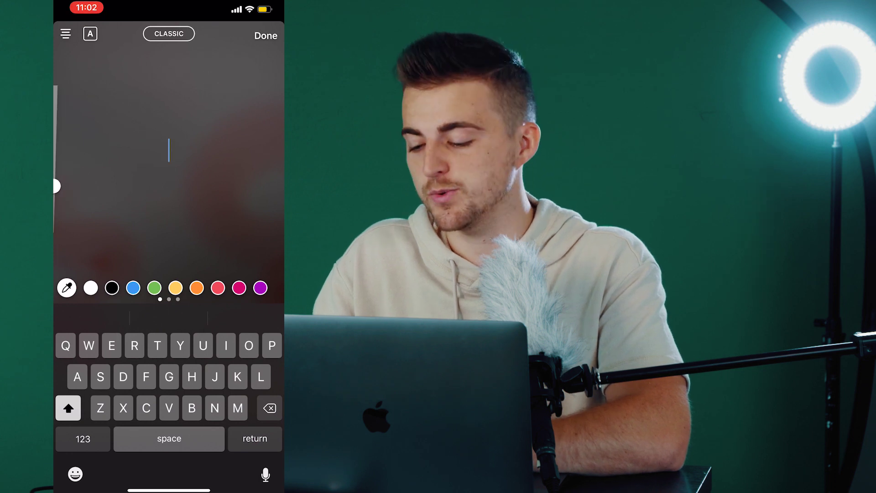
left_click(169, 119)
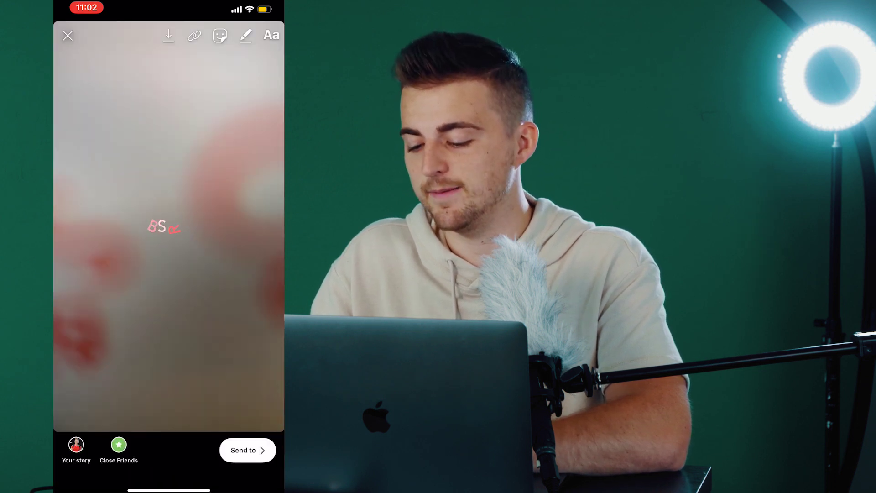
left_click_drag(164, 225, 176, 112)
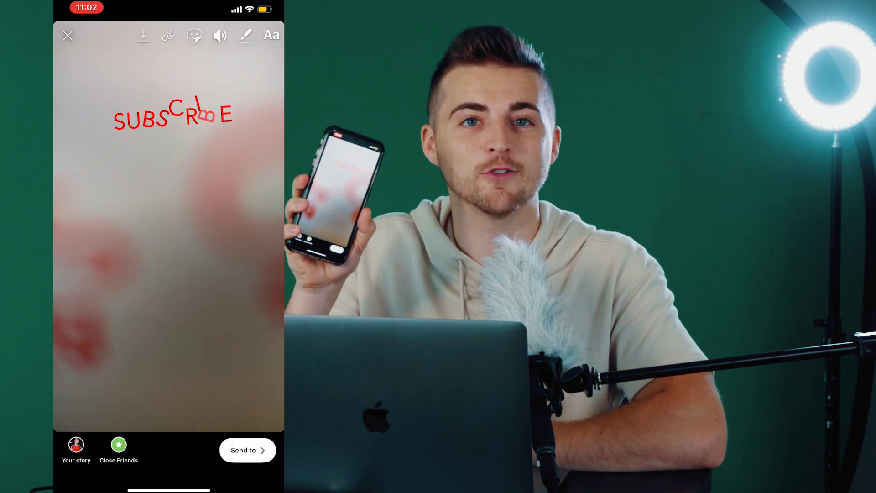